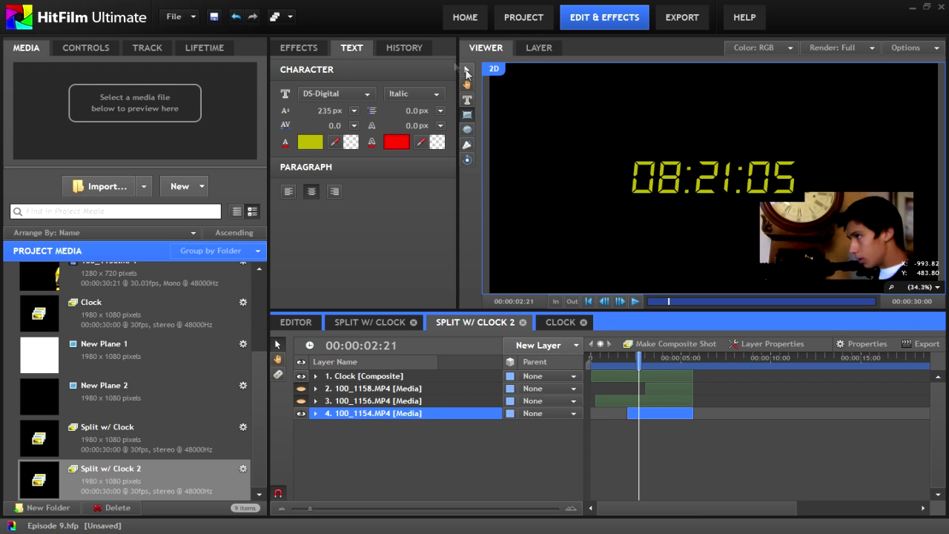
- Delete the existing mask from the 100_1154.MP4 layer
click(811, 272)
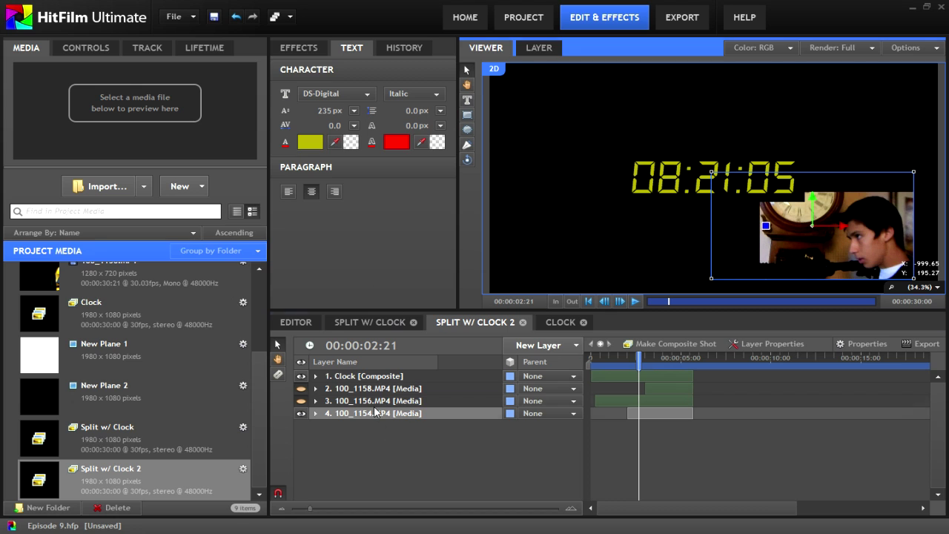
click(376, 413)
click(85, 49)
double_click(19, 107)
click(47, 119)
key(Delete)
click(829, 249)
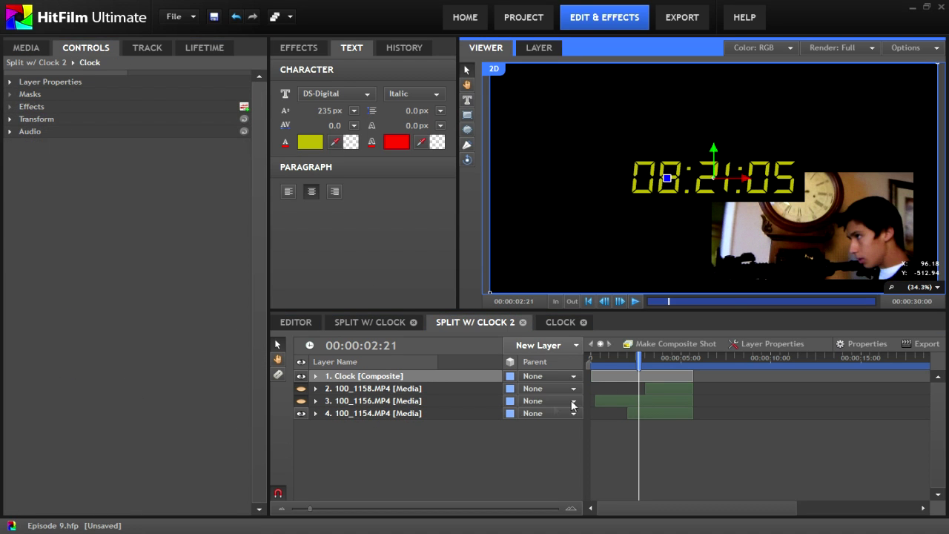
- Reposition and enlarge the 100_1154.MP4 clip so it fills the right part of the frame behind the clock
click(414, 417)
drag(816, 199, 816, 142)
drag(843, 171, 732, 172)
drag(804, 222, 871, 267)
drag(705, 147, 799, 176)
click(419, 424)
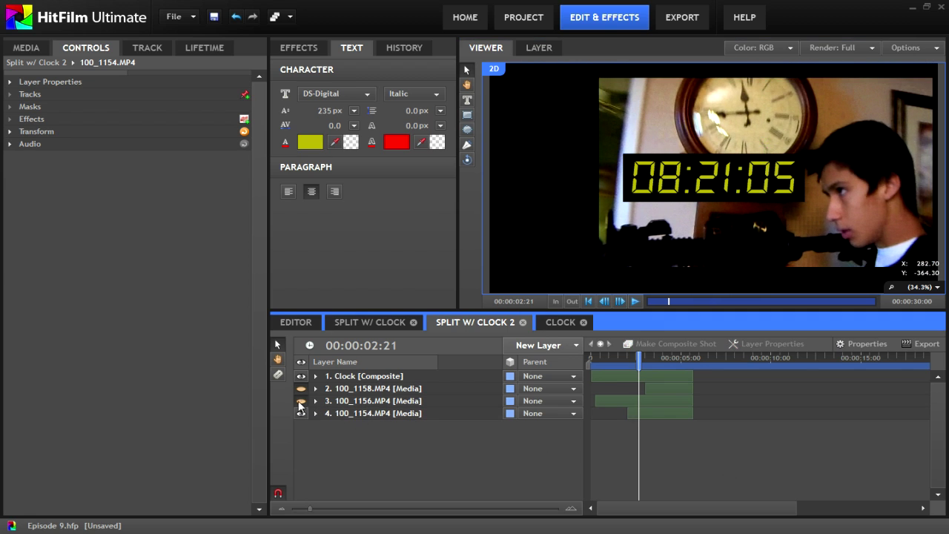
- Show the 100_1156.MP4 layer to check its placement and hide it again
click(301, 402)
click(611, 211)
click(395, 401)
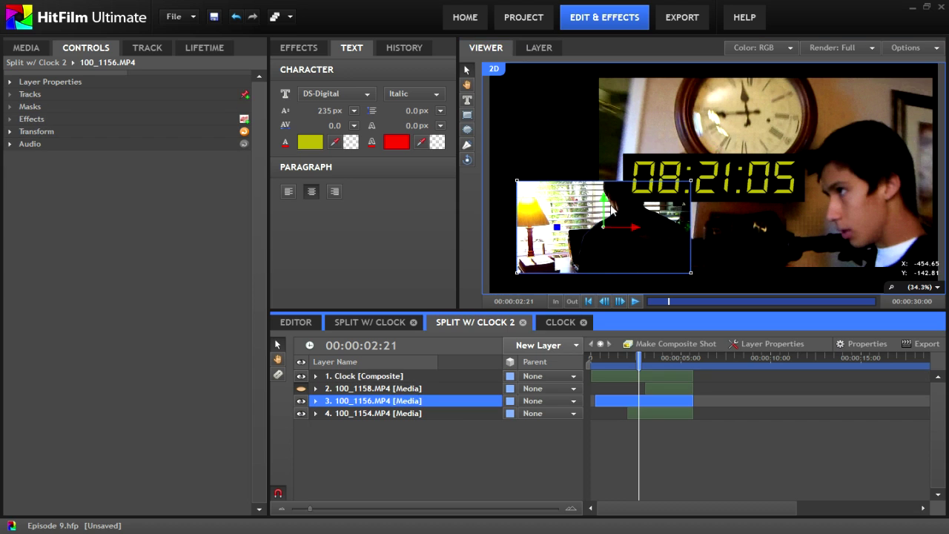
click(300, 400)
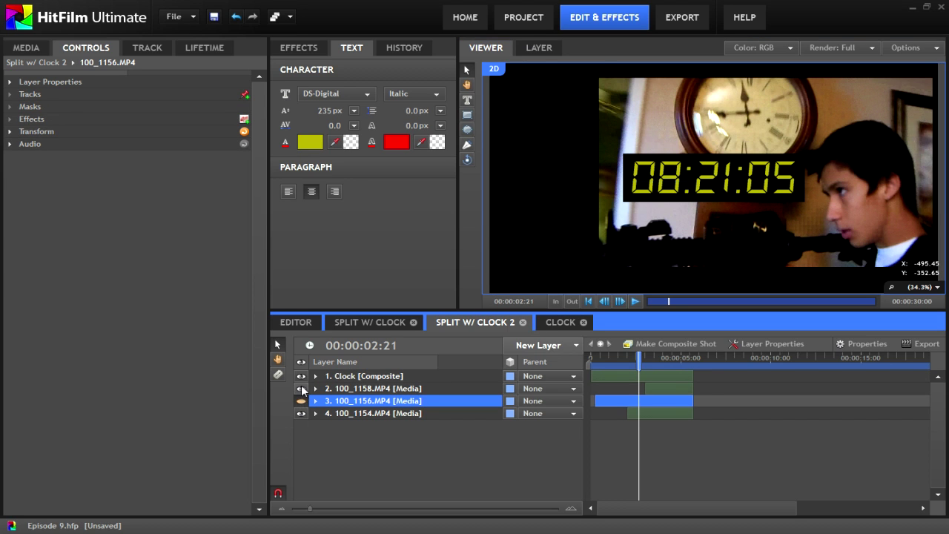
- Draw a rectangular mask on the 100_1154.MP4 layer around the man's face, the rifle and the lower wall clock
click(633, 211)
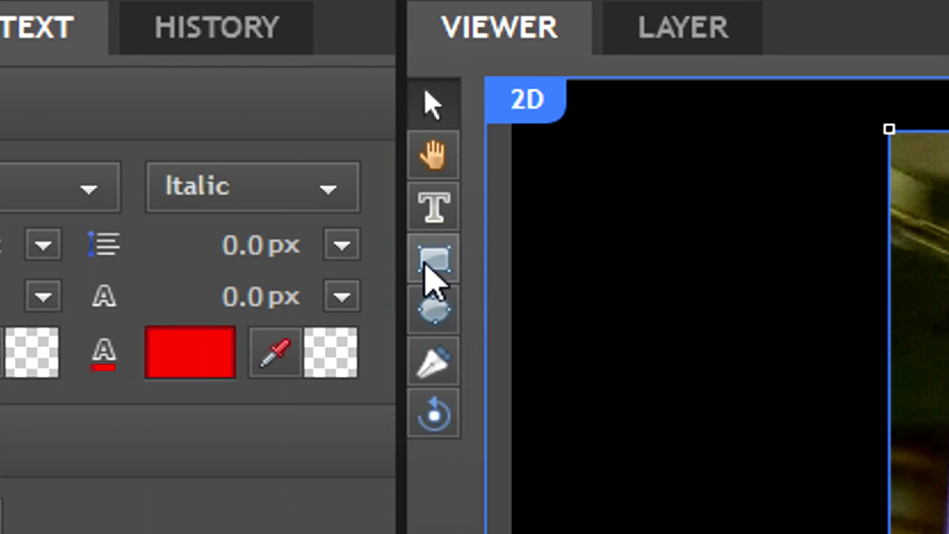
click(465, 116)
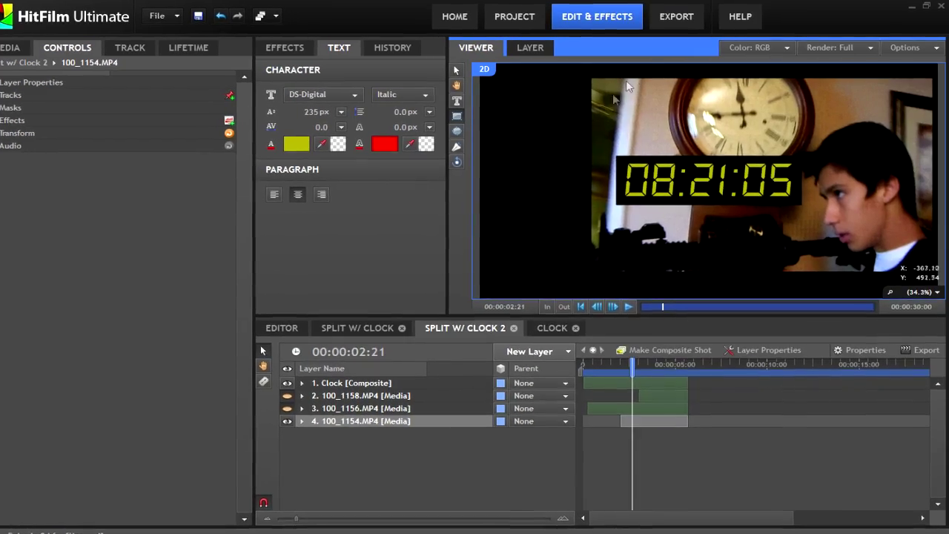
drag(562, 127, 817, 209)
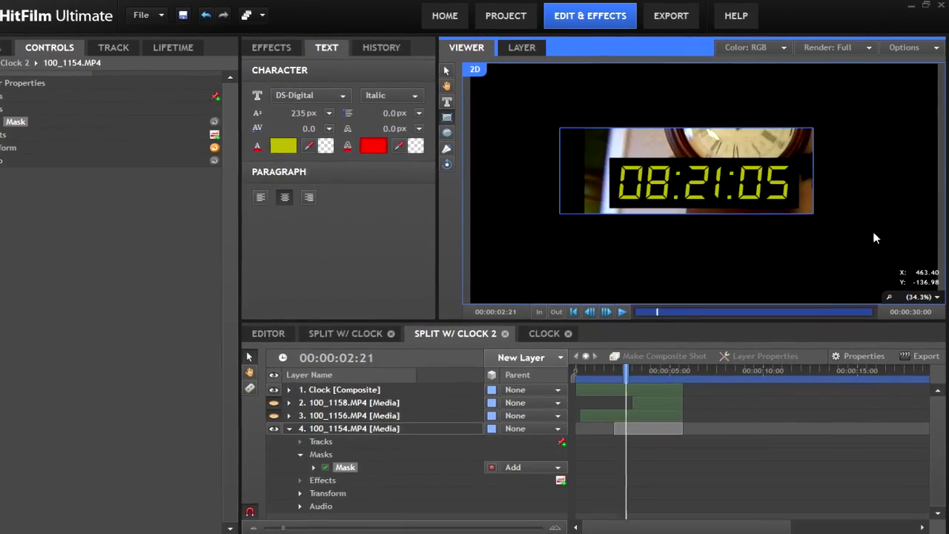
drag(875, 238, 935, 290)
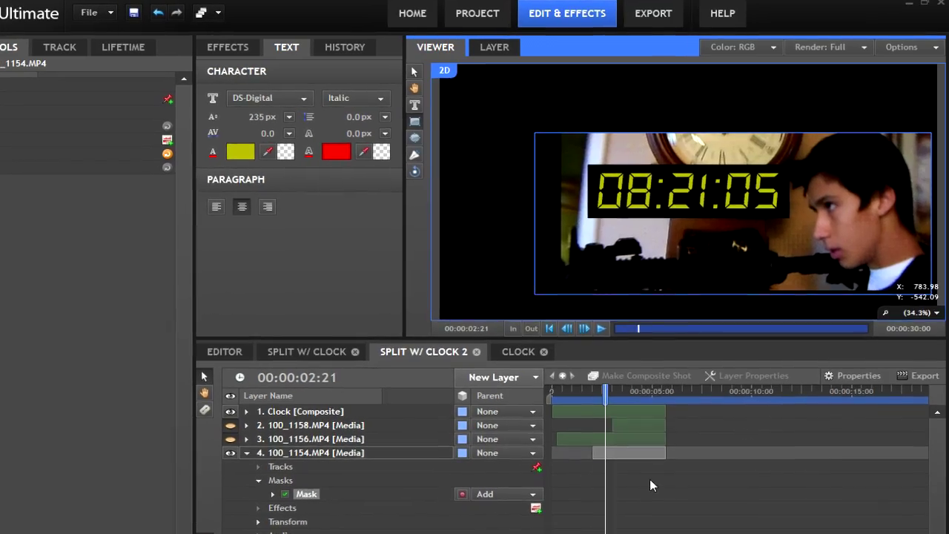
click(659, 483)
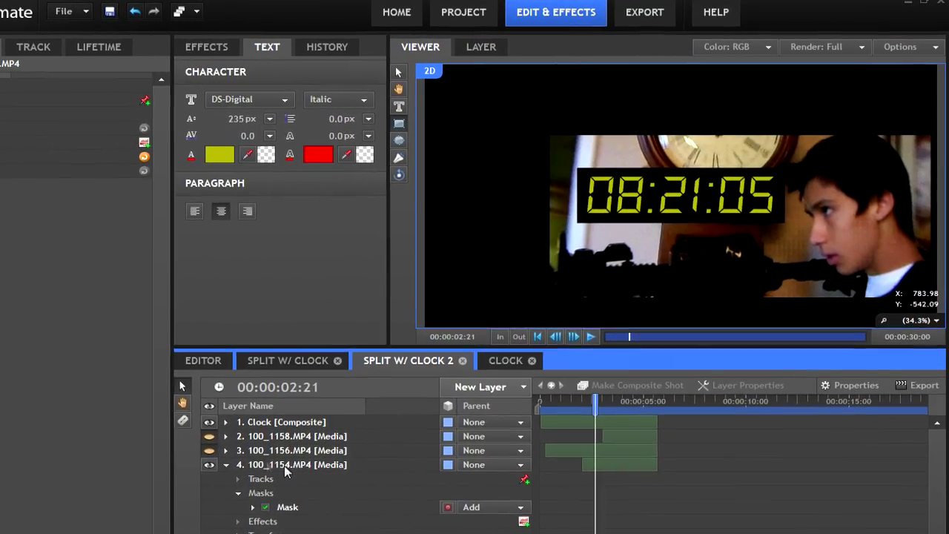
- Move the 100_1154.MP4 layer lower and reduce its mask to a wide strip directly beneath the digital clock
click(289, 462)
drag(735, 158, 732, 192)
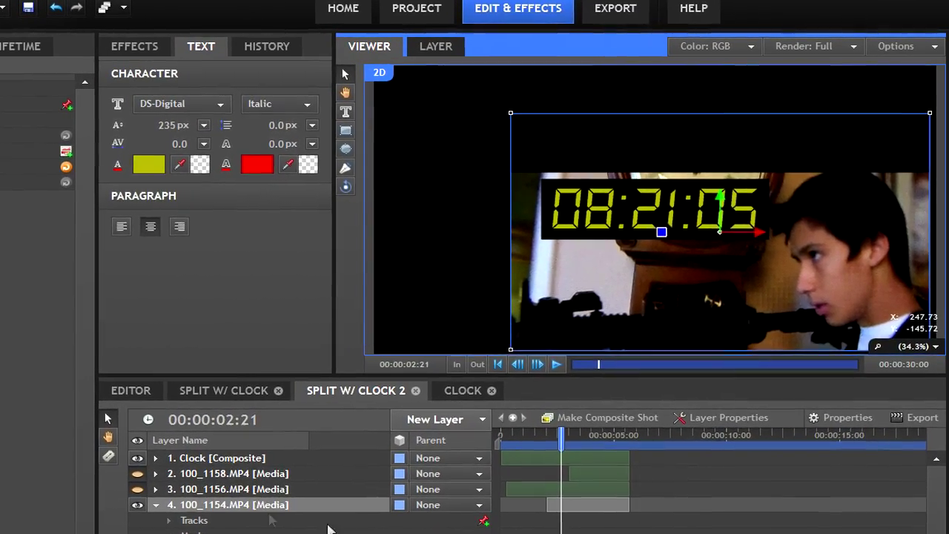
click(296, 533)
drag(697, 178, 708, 247)
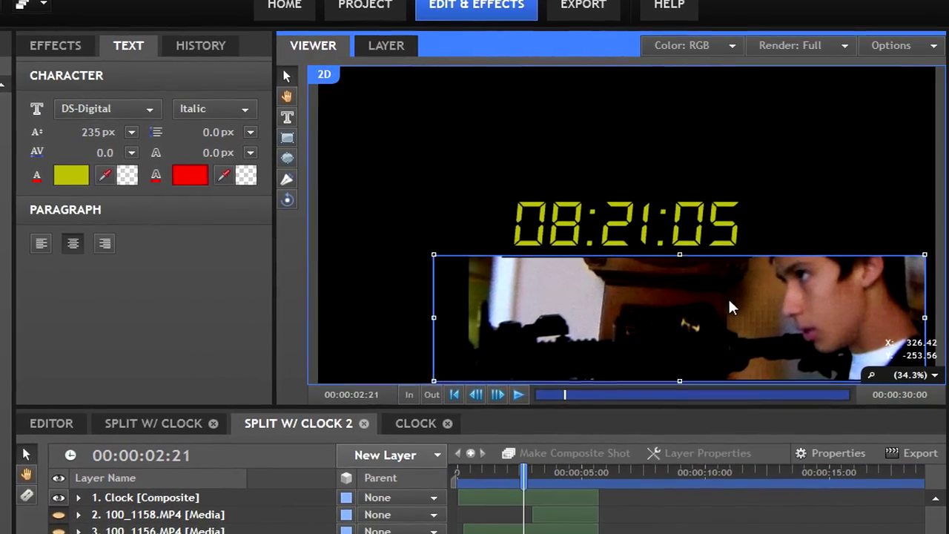
drag(729, 300, 729, 294)
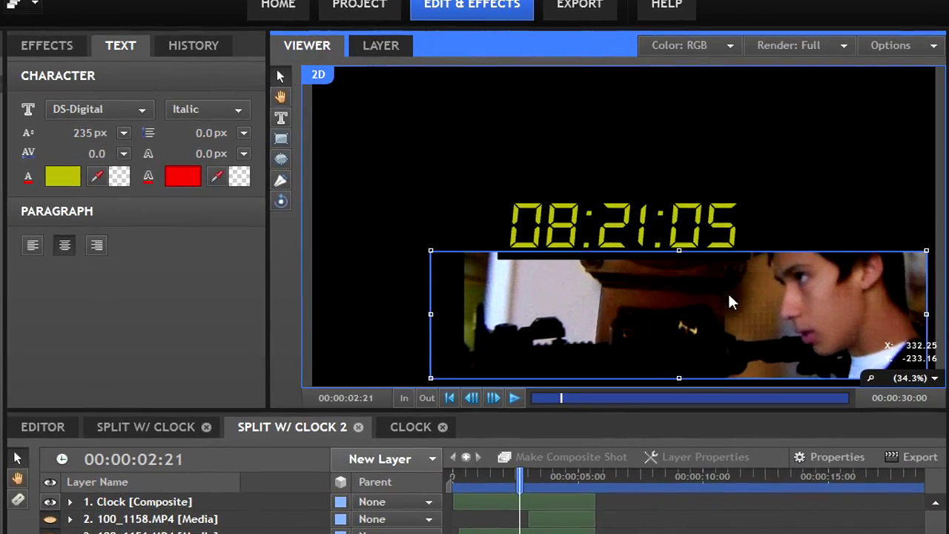
click(624, 533)
- Move the 100_1156.MP4 clip to the upper-left part of the frame, above the digital clock
click(26, 533)
drag(454, 296, 436, 114)
drag(472, 152, 451, 153)
drag(386, 105, 385, 120)
key(Escape)
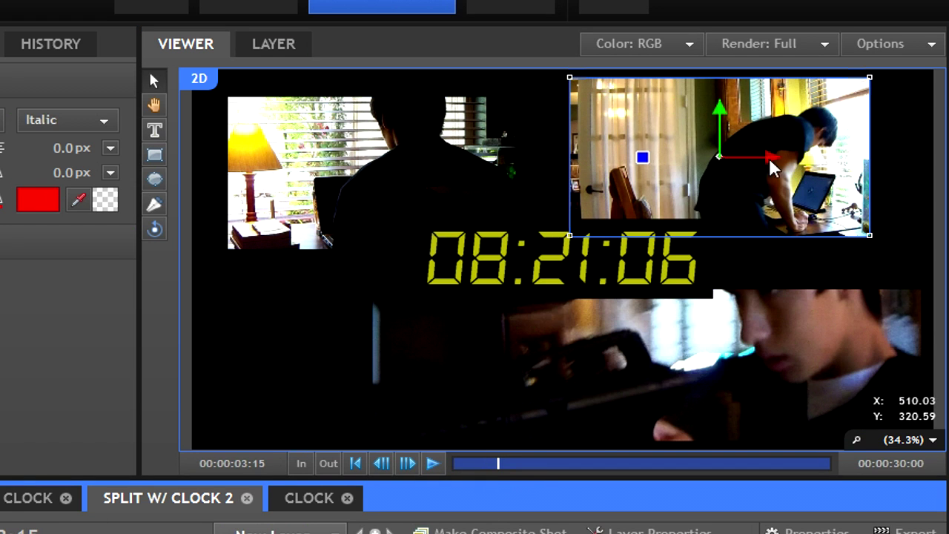
- Move the 100_1158.MP4 clip farther right beside the digital clock and play the split-screen composite from the start
drag(771, 167, 824, 187)
key(Escape)
key(Home)
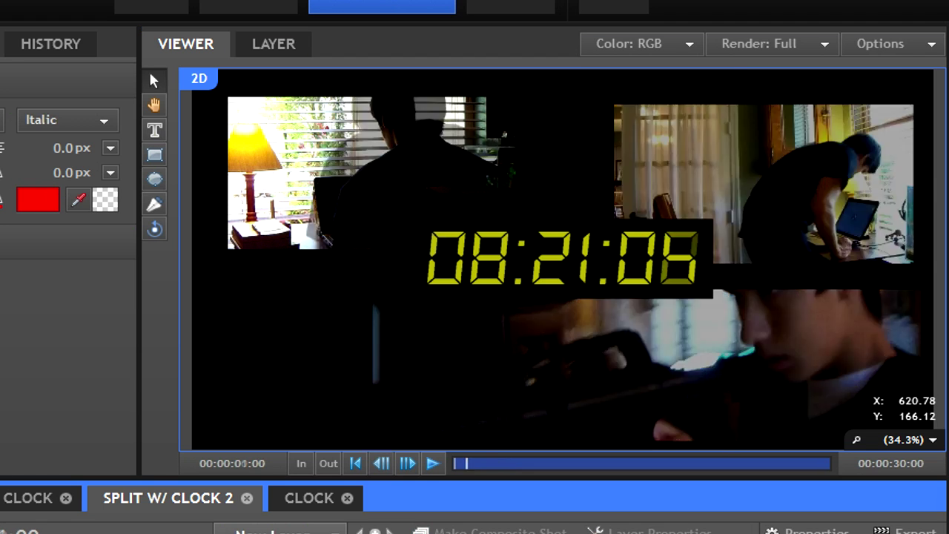
key(space)
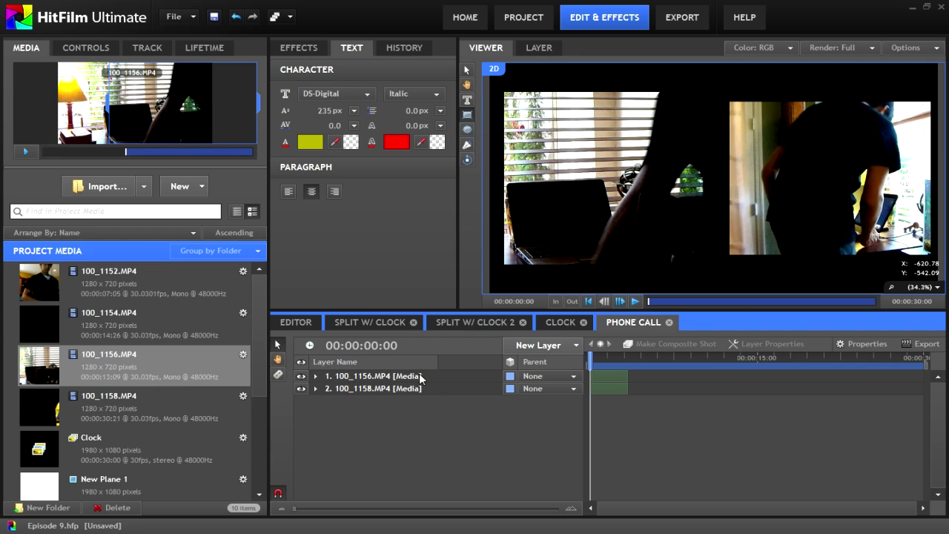
- Examine the masks on the 100_1156.MP4 and 100_1158.MP4 layers of the Phone Call composite and play it
click(420, 377)
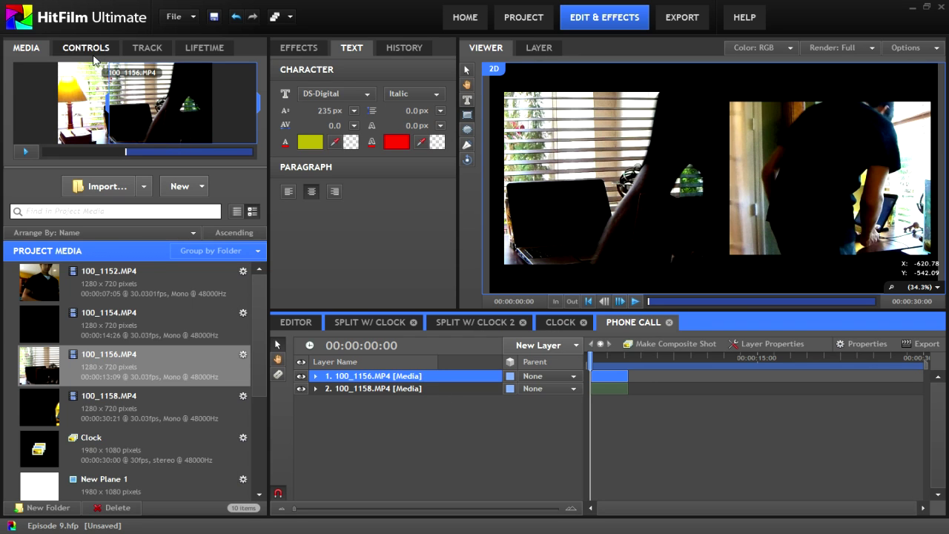
click(89, 49)
click(52, 119)
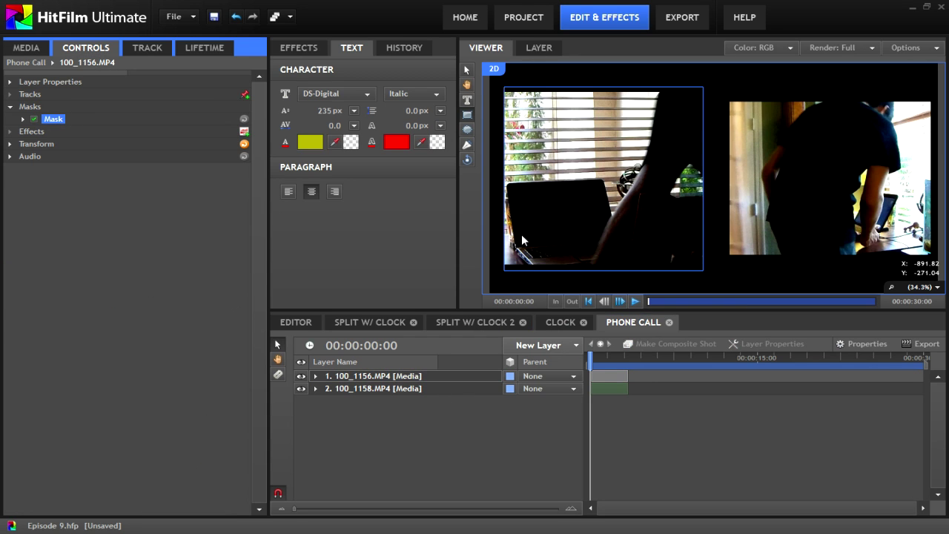
click(443, 388)
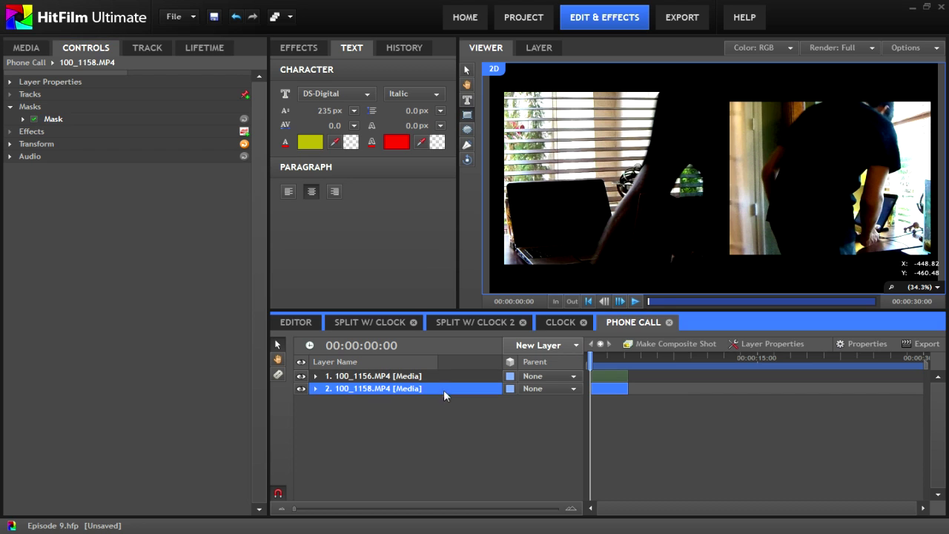
click(54, 119)
click(643, 480)
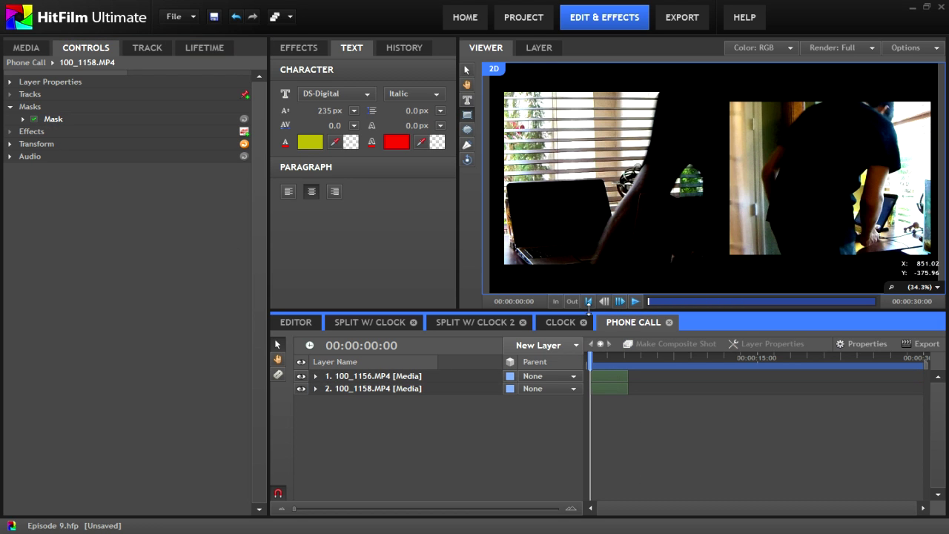
click(636, 302)
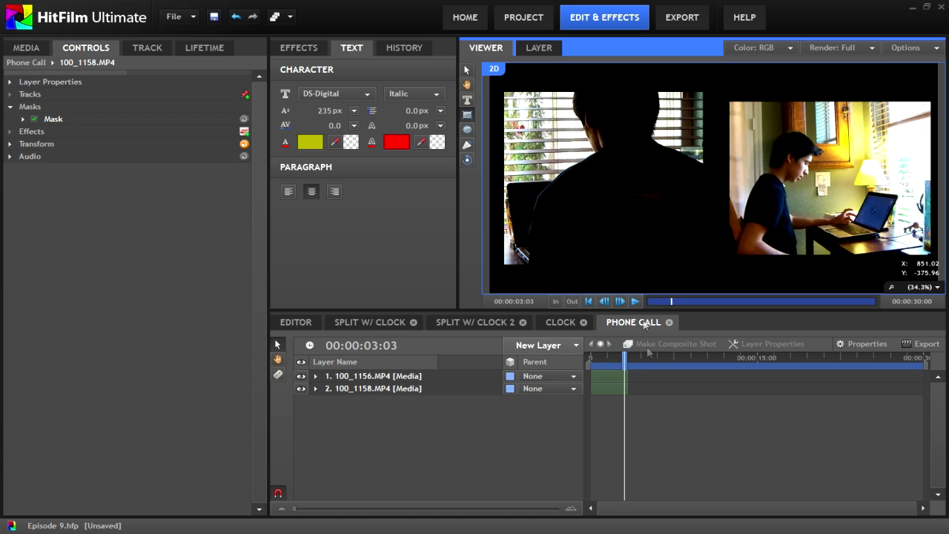
- Return the playhead to the start and shift the 100_1158.MP4 clip to a later start time
click(625, 359)
drag(625, 359, 617, 380)
mouse_move(607, 389)
mouse_down()
mouse_move(619, 394)
mouse_move(614, 381)
mouse_up()
click(629, 421)
- Align the 100_1156.MP4 clip with the start of the timeline and play the staggered Phone Call composite
click(617, 377)
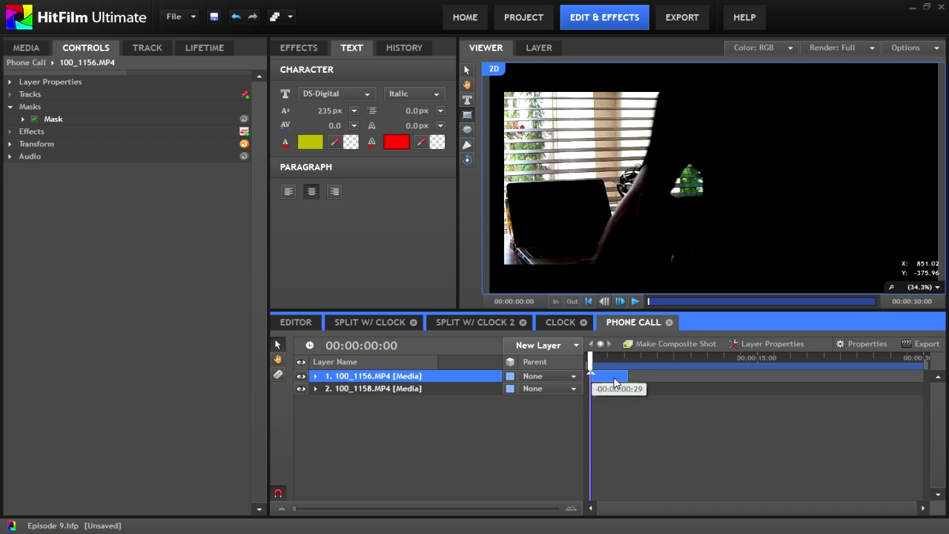
click(636, 302)
click(636, 302)
drag(606, 376, 568, 361)
click(619, 424)
click(635, 303)
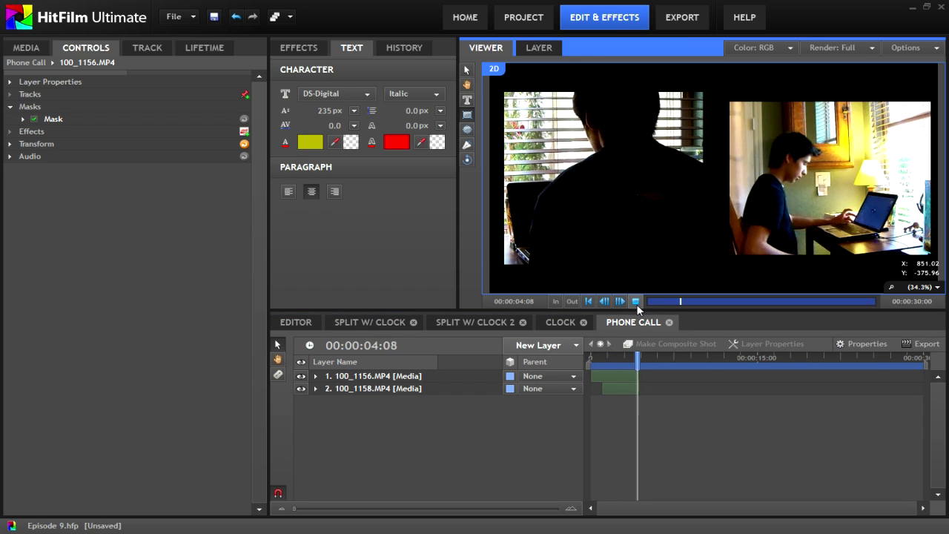
click(636, 302)
drag(627, 361, 588, 361)
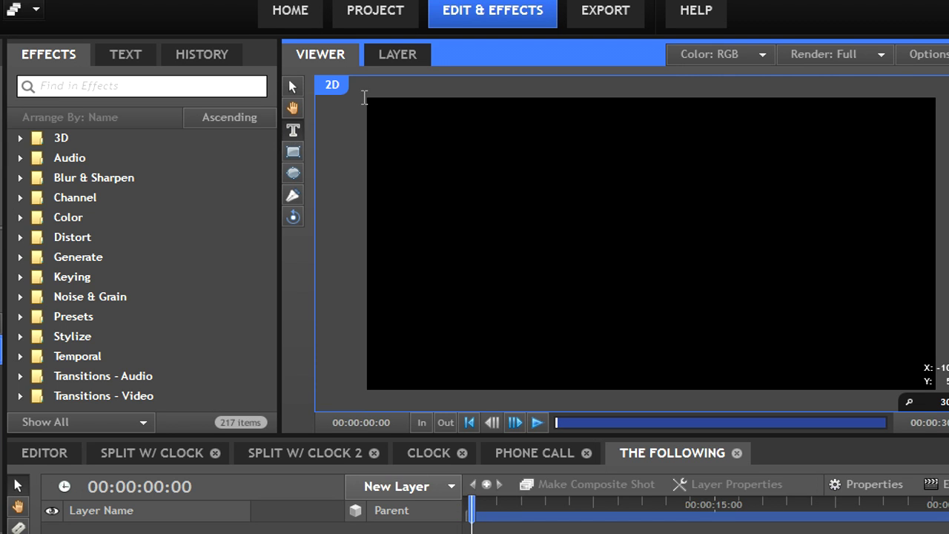
- Add a full-frame text box reading "THE FOLLOWING TAKES PLACE BETWEEN 3:00AM. AND 4:00AM."
drag(555, 210, 918, 373)
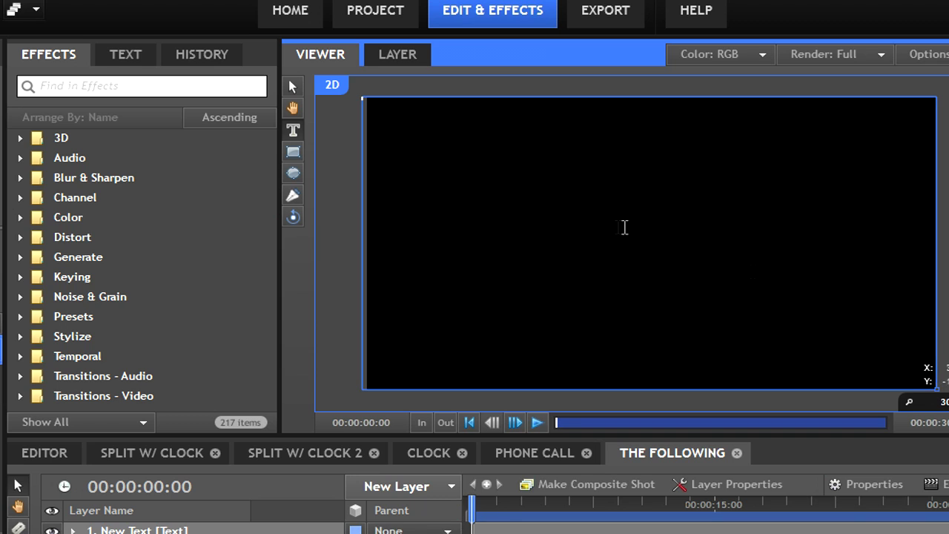
text(THE FOLLOWING TAKE)
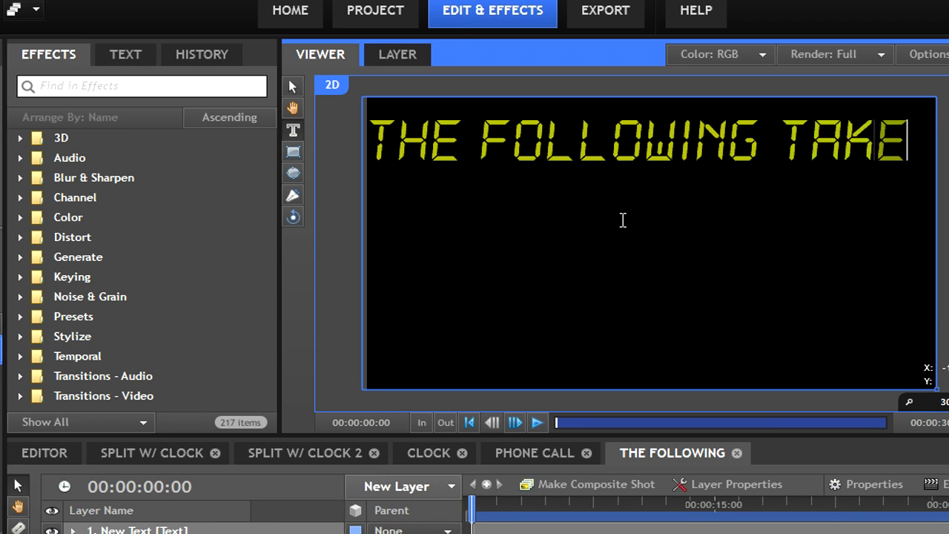
text(S PLACE BETWEEN 3:00AM. AND 4:00AM)
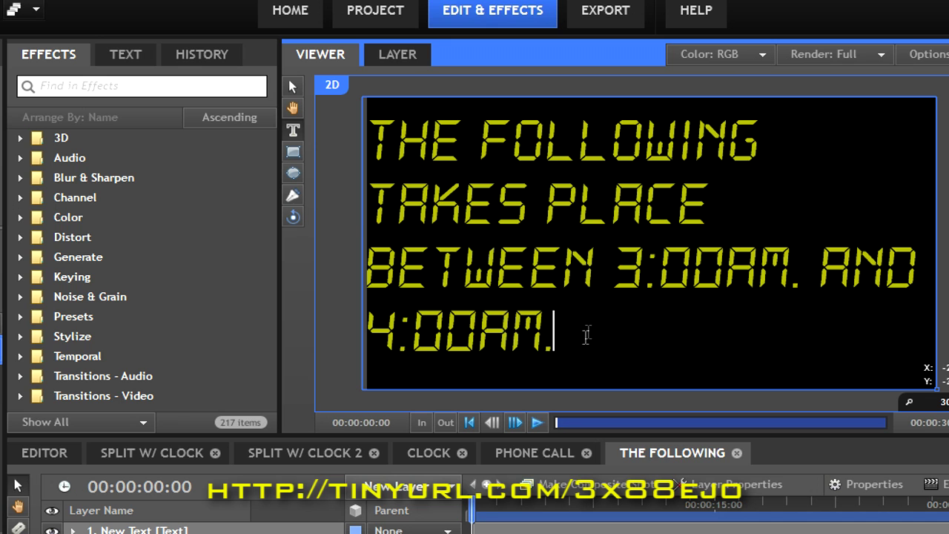
text(.)
- Set all the title text to 143 px and center its paragraph
key(ctrl+a)
click(125, 54)
drag(100, 152, 16, 152)
click(65, 264)
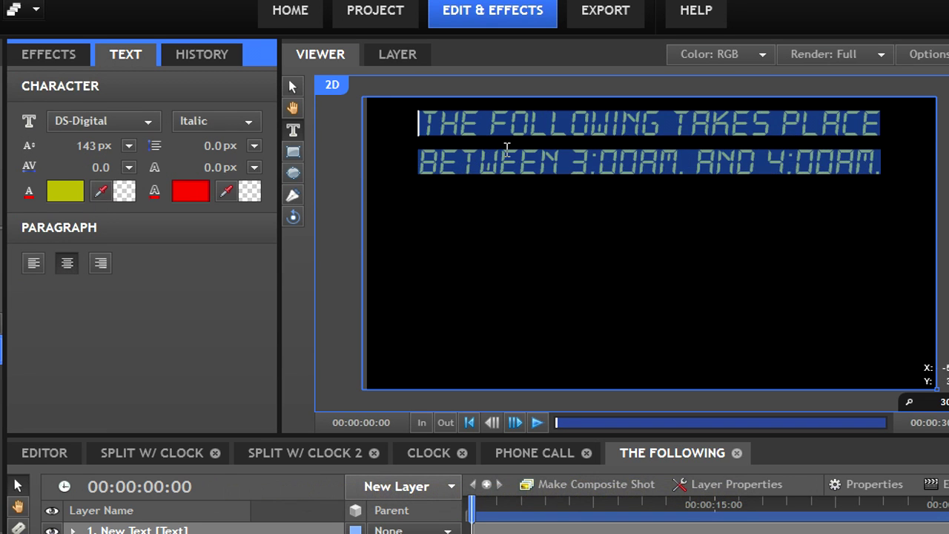
- Insert blank lines before "THE FOLLOWING" to lower the title to the vertical middle of the frame
click(421, 134)
key(Return)
key(Return)
key(Return)
key(Return)
key(Return)
key(Return)
key(Return)
key(Return)
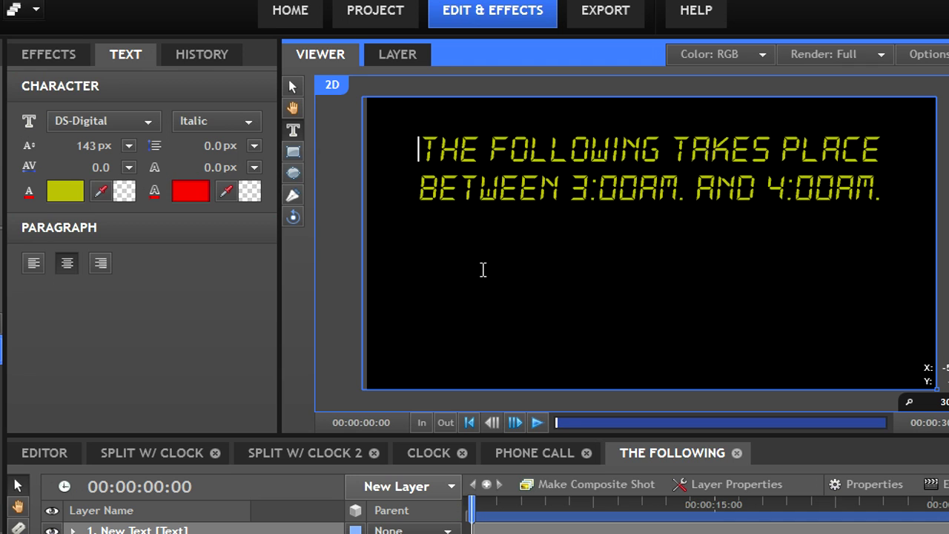
- Change the whole title's font to BankGothic Medium and its size to 83 px
key(ctrl+a)
click(102, 121)
scroll(202, 194, up, 15)
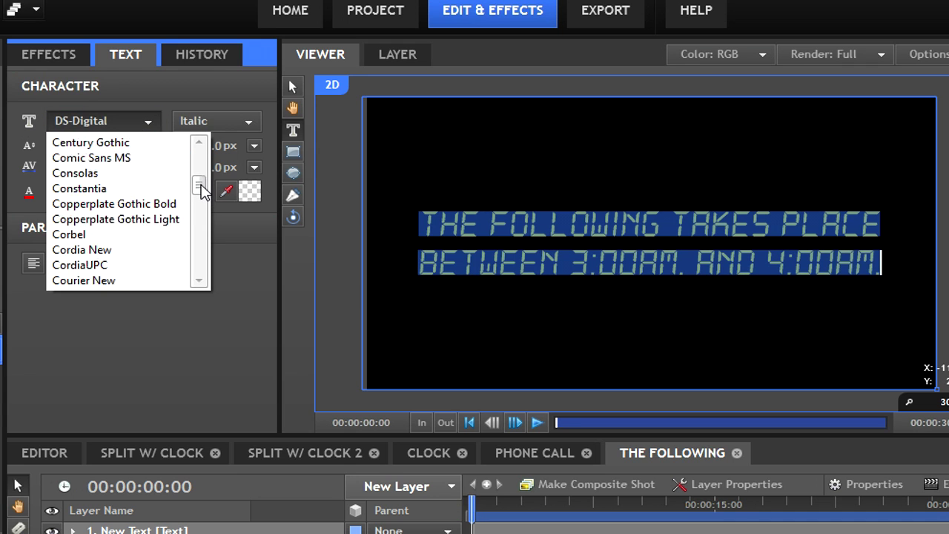
click(165, 205)
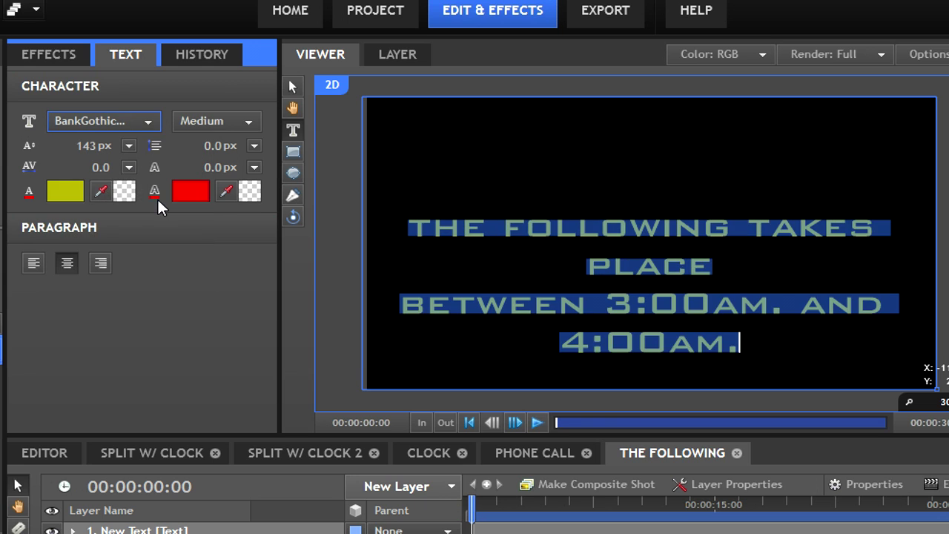
drag(100, 148, 56, 156)
- Recenter the smaller BankGothic title vertically by adding more blank lines above it
click(727, 252)
key(Return)
key(Return)
key(Return)
key(Return)
key(Return)
key(Return)
key(Return)
key(Return)
key(Return)
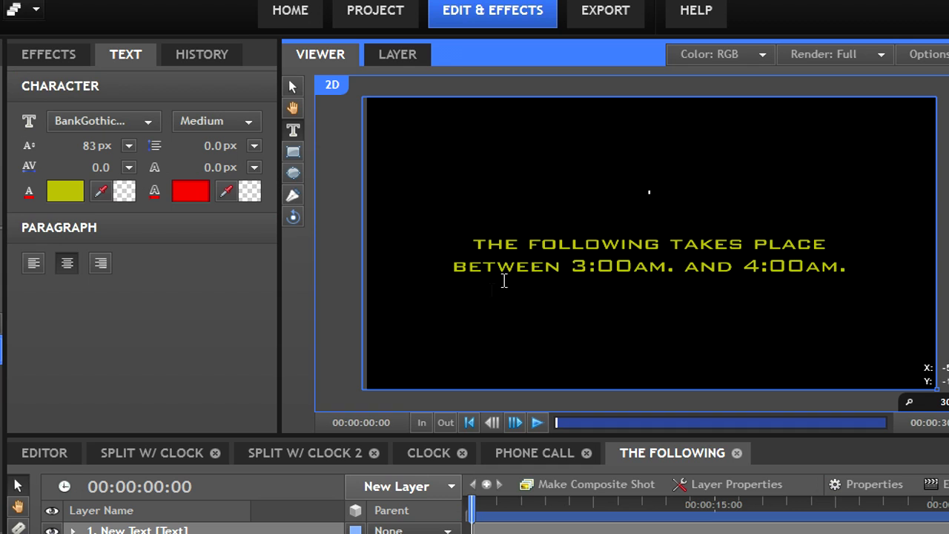
- Set the times "3:00" and "4:00" in the title to 90 px
click(92, 144)
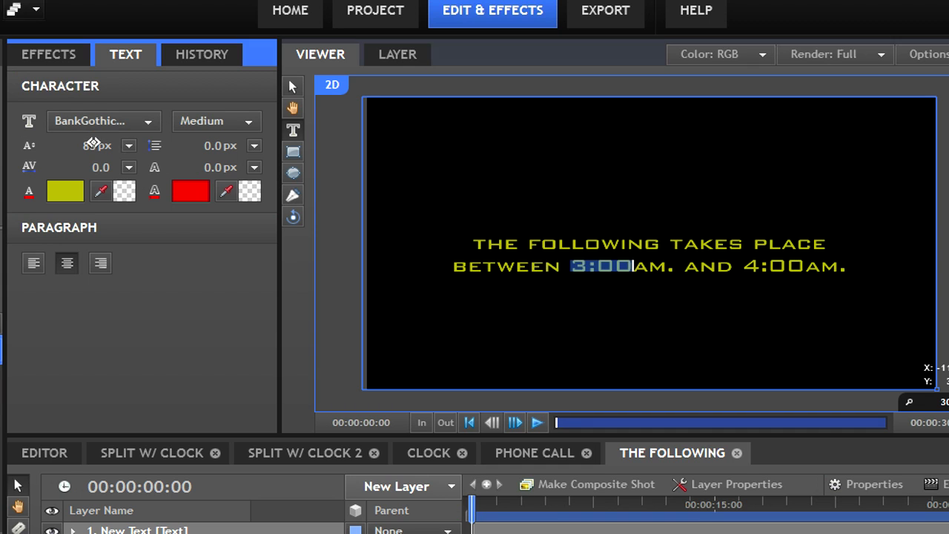
key(Return)
drag(745, 268, 808, 269)
click(108, 145)
text(90)
key(Return)
- Set the initial "T" of the title to 90 px
click(483, 246)
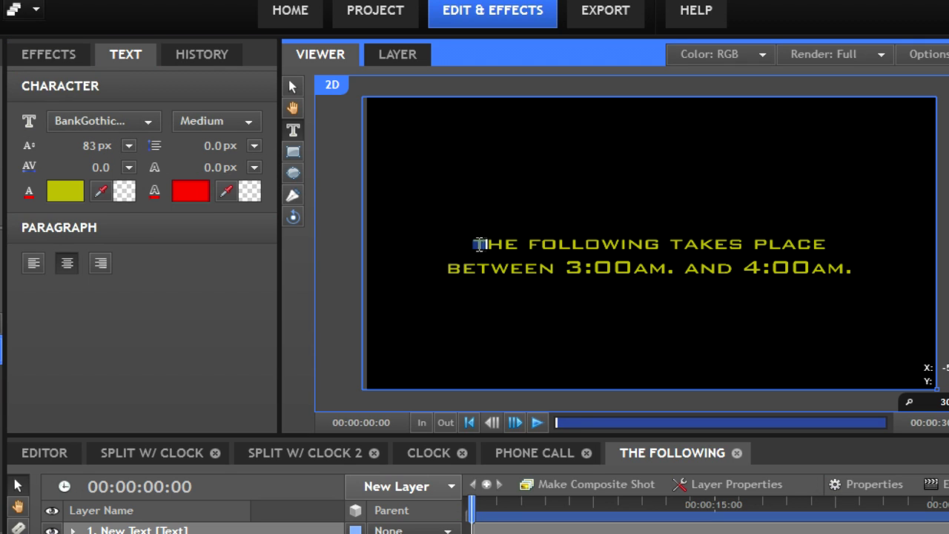
text(90)
key(Return)
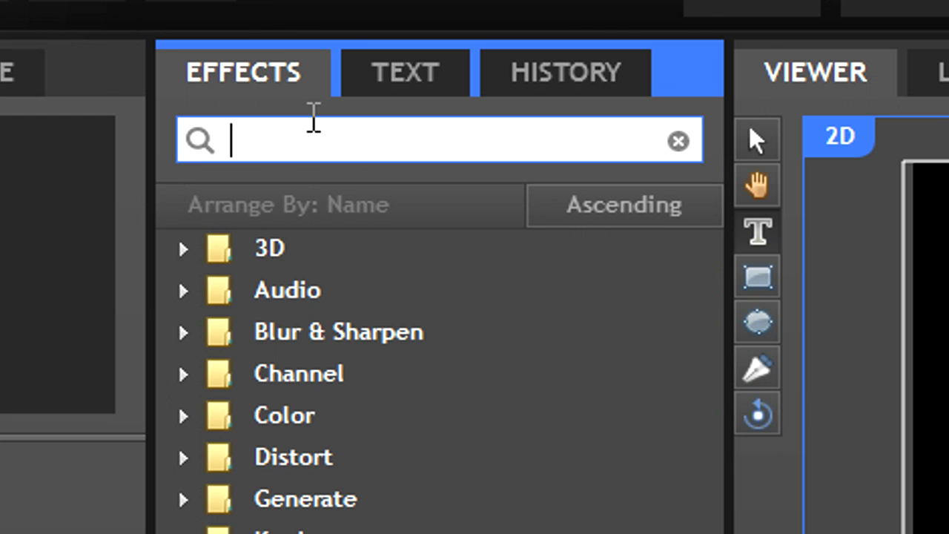
- Find the Witness Protection distort effect and apply it to the Words text layer
text(witnes)
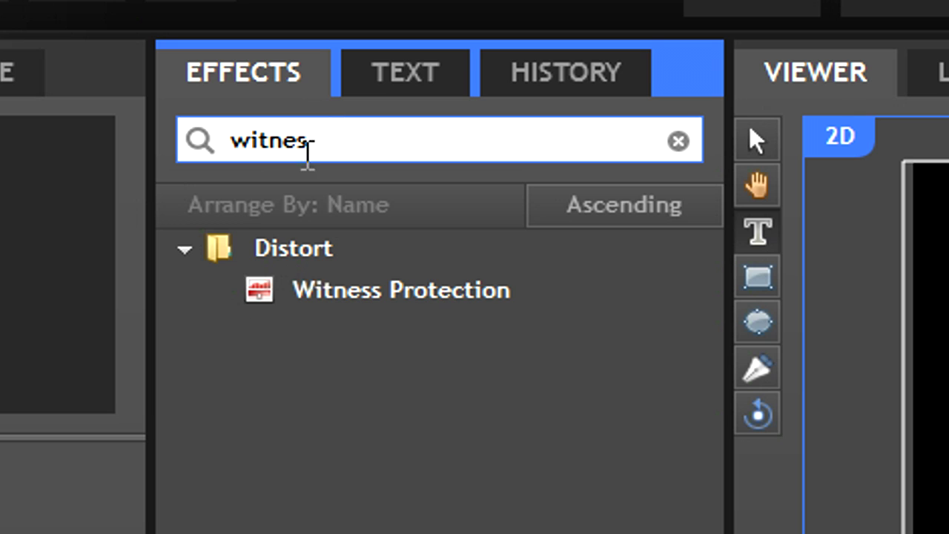
click(399, 300)
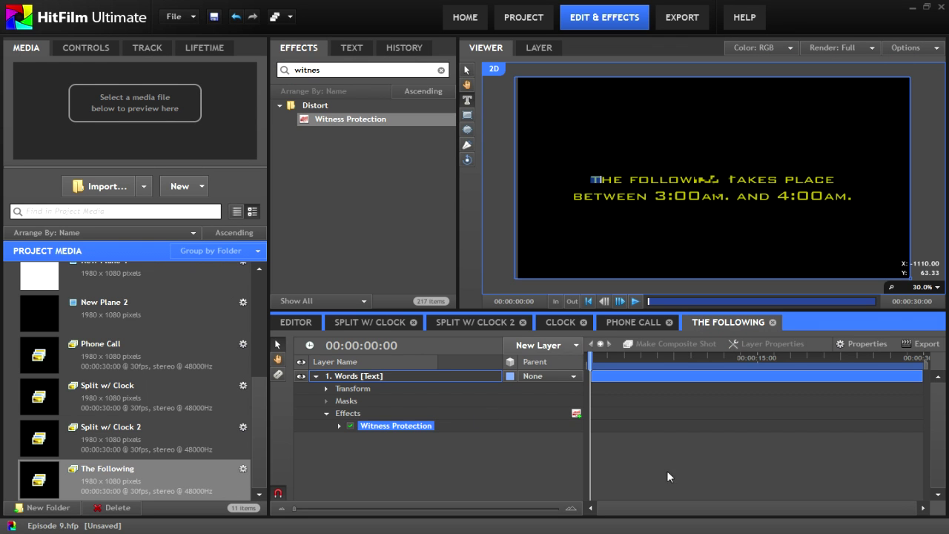
click(667, 470)
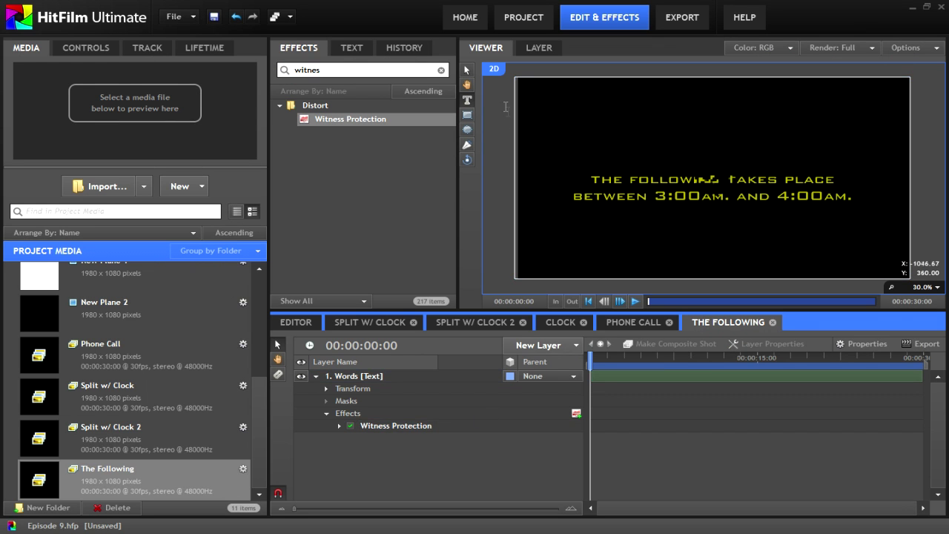
- Set the Size of the Words layer's Witness Protection effect to 1000 px
click(382, 426)
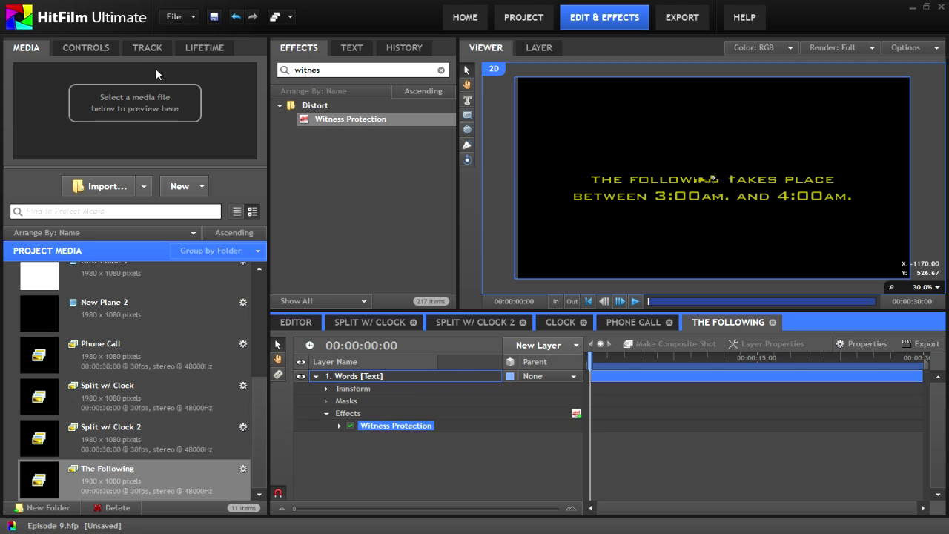
click(96, 49)
click(23, 131)
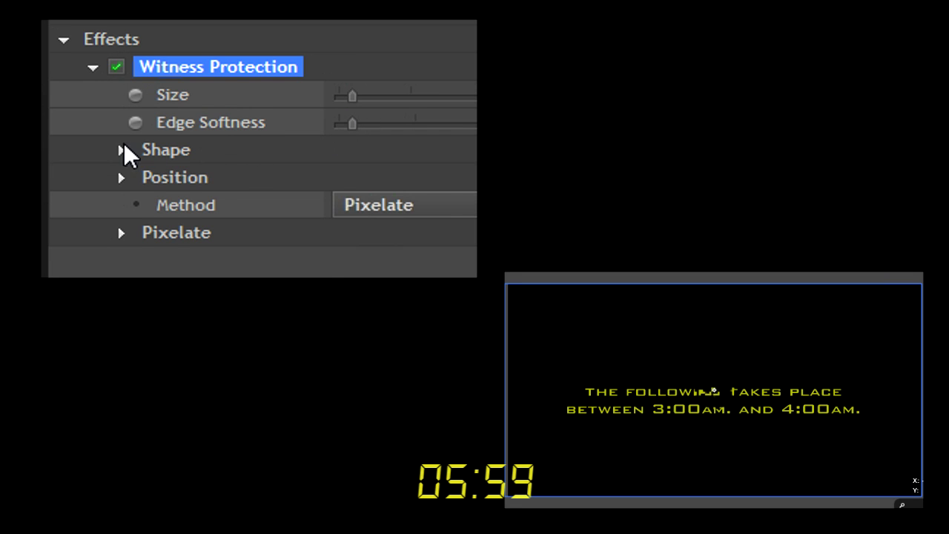
click(123, 151)
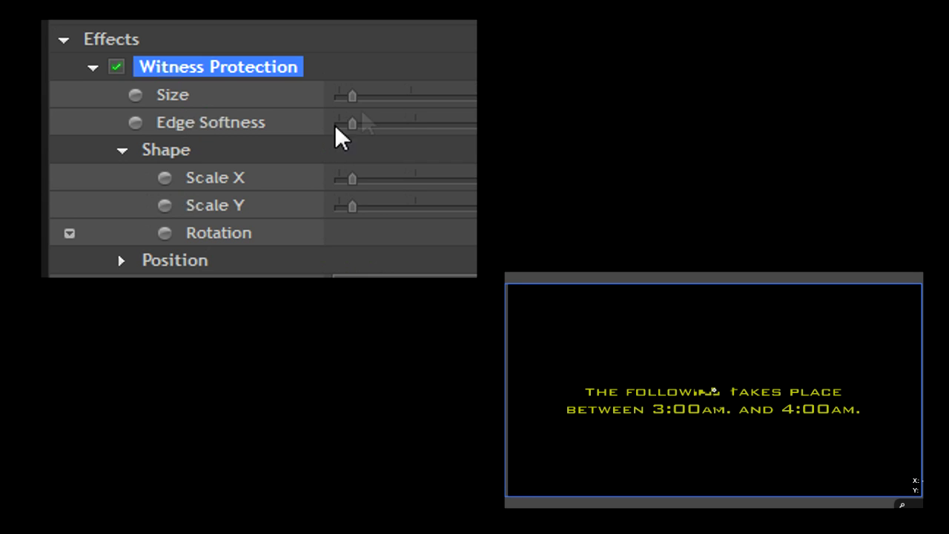
drag(362, 95, 379, 99)
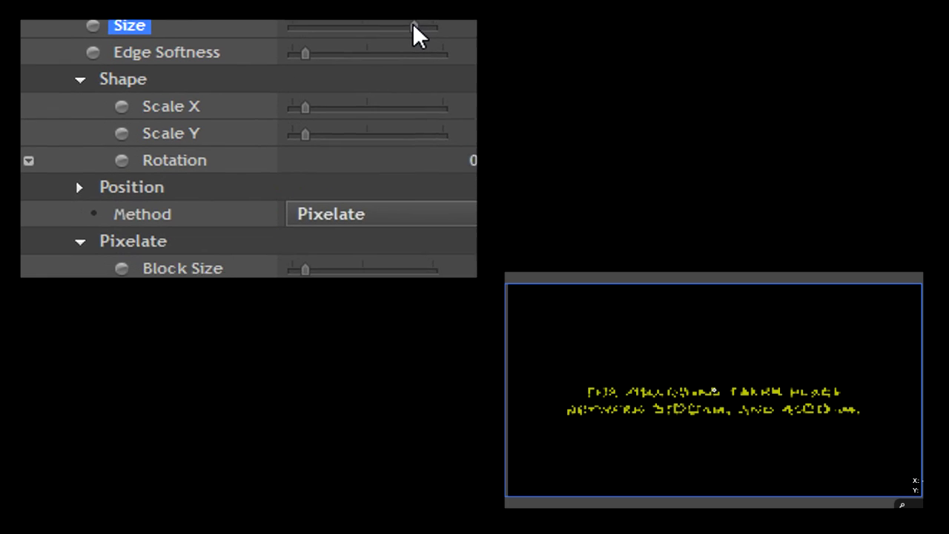
- Set Edge Softness to 0.49 and keyframe the Pixelate Block Size from 12.88 px at the start to 1.00 px at 00:00:02:13
mouse_move(286, 237)
mouse_down()
mouse_move(318, 244)
mouse_move(282, 248)
mouse_up()
mouse_move(244, 180)
mouse_down()
mouse_move(231, 184)
mouse_move(253, 175)
mouse_up()
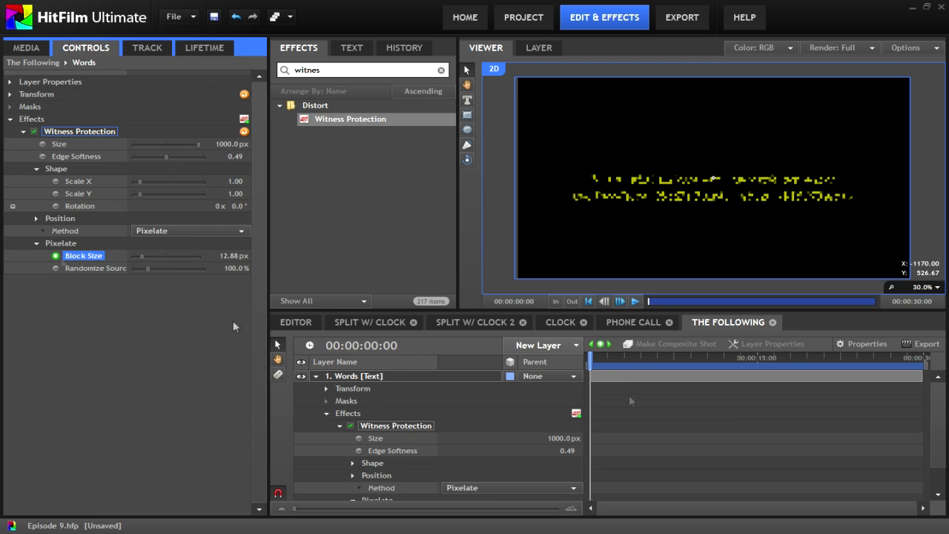
drag(591, 359, 616, 359)
drag(142, 260, 74, 260)
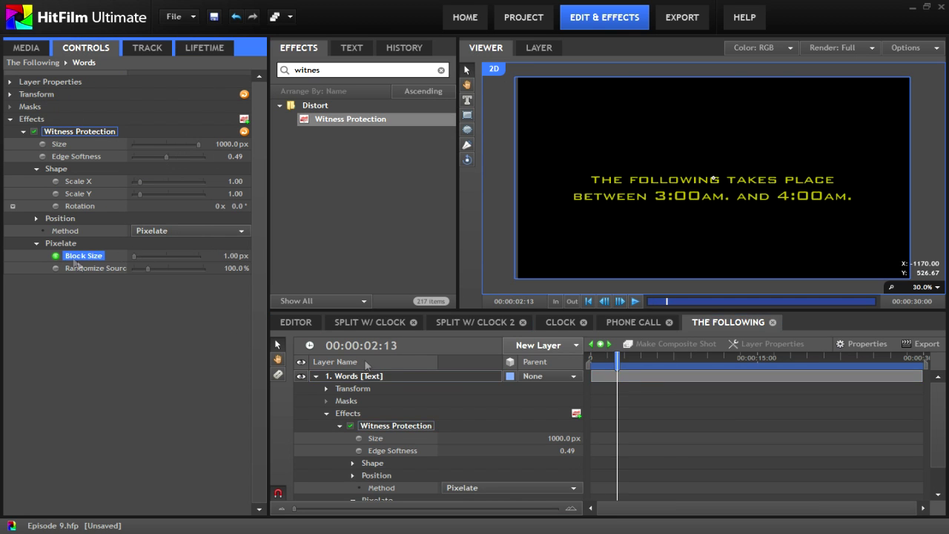
- Keyframe the Words layer's opacity from 0% at the start to 100% shortly after, and play back the fade-in
click(316, 376)
drag(618, 361, 563, 362)
click(316, 376)
click(326, 388)
click(346, 401)
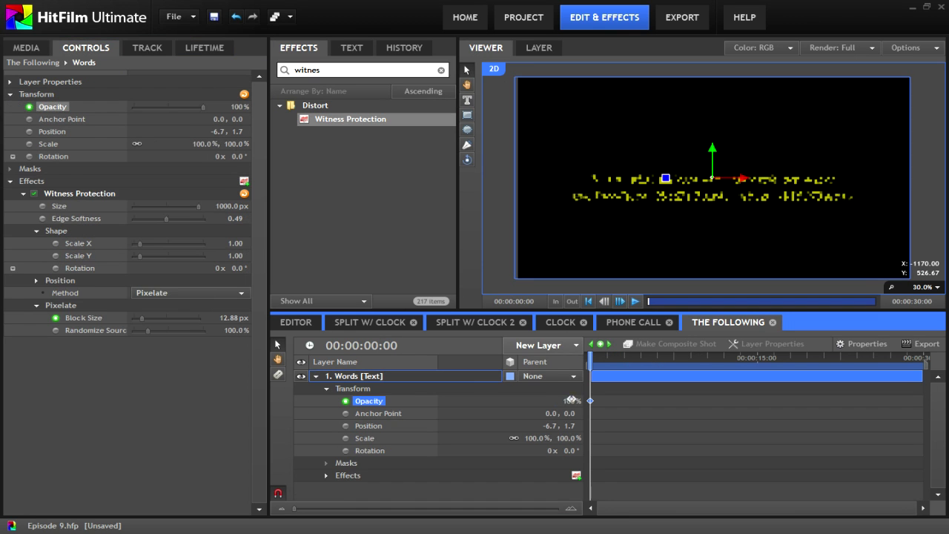
drag(571, 400, 565, 401)
key(Return)
click(644, 395)
drag(613, 363, 587, 363)
key(space)
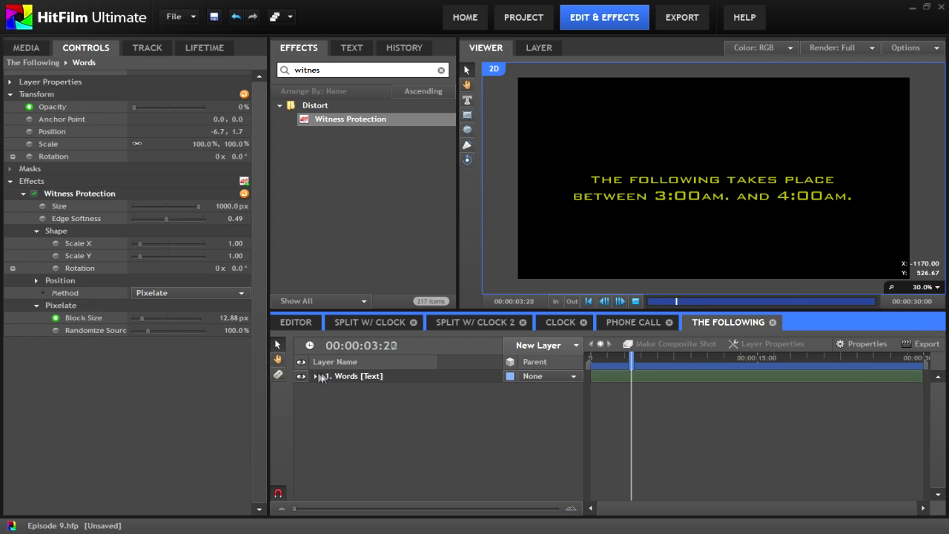
key(space)
- Shorten the title's fade-in by moving the 100% opacity keyframe close to the first keyframe
click(317, 376)
drag(614, 401, 602, 402)
click(623, 419)
drag(601, 363, 579, 364)
click(316, 377)
click(316, 377)
drag(601, 401, 594, 401)
- Trim the Words layer to end shortly after 00:00:05:29
drag(591, 362, 653, 362)
drag(916, 377, 658, 359)
click(661, 401)
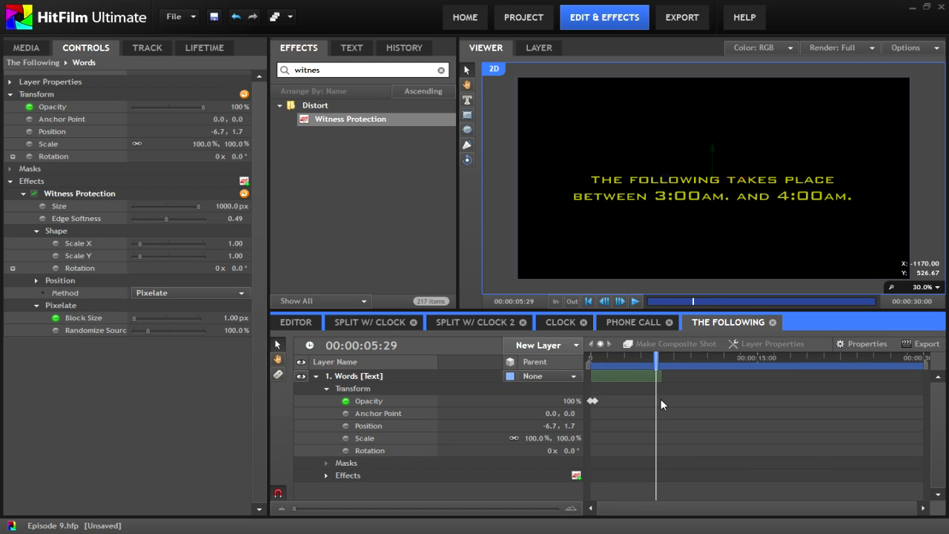
- Copy the two opacity keyframes to around 00:00:05:29 and reverse their order so the title fades out at the layer's end
right_click(381, 403)
click(373, 404)
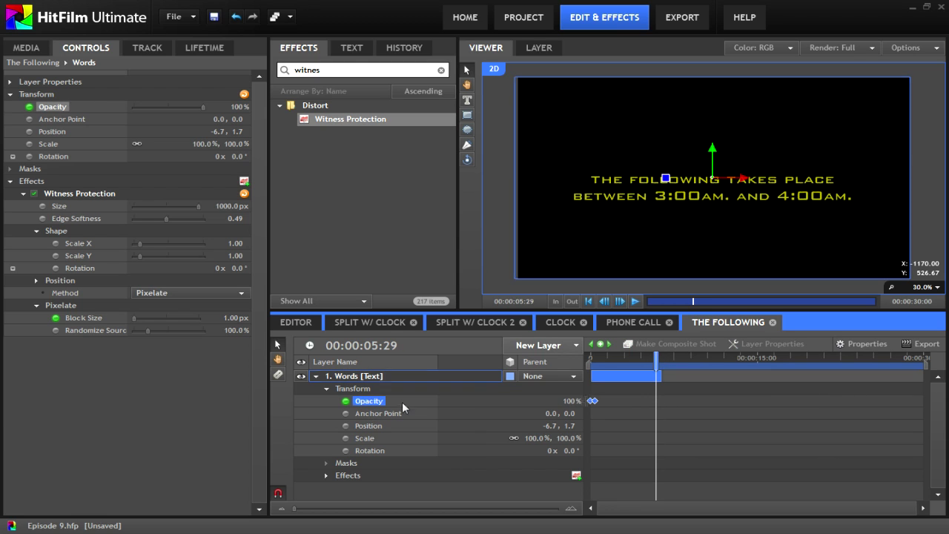
right_click(593, 401)
click(617, 416)
right_click(654, 399)
click(667, 427)
drag(659, 401, 655, 403)
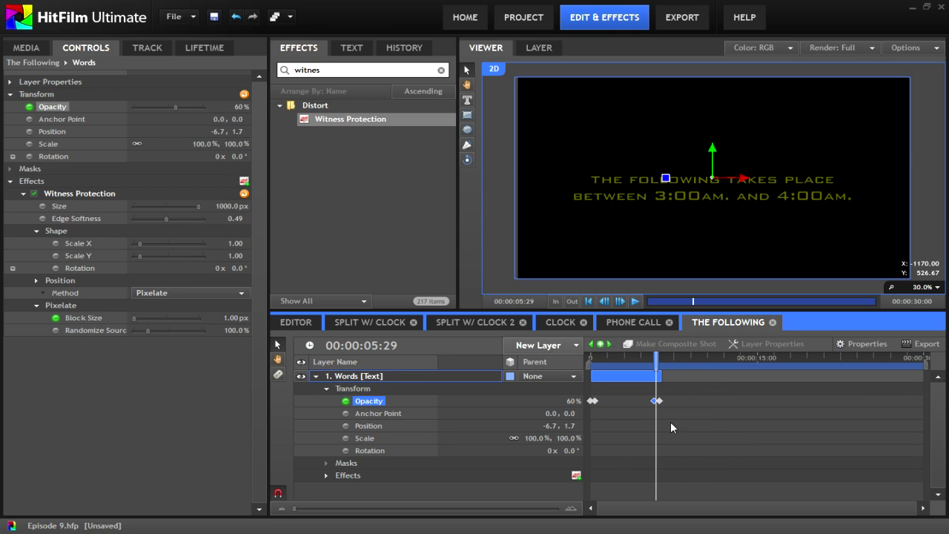
click(673, 427)
- Copy both Pixelate Block Size keyframes of the Words layer's Witness Protection effect
click(327, 389)
click(327, 413)
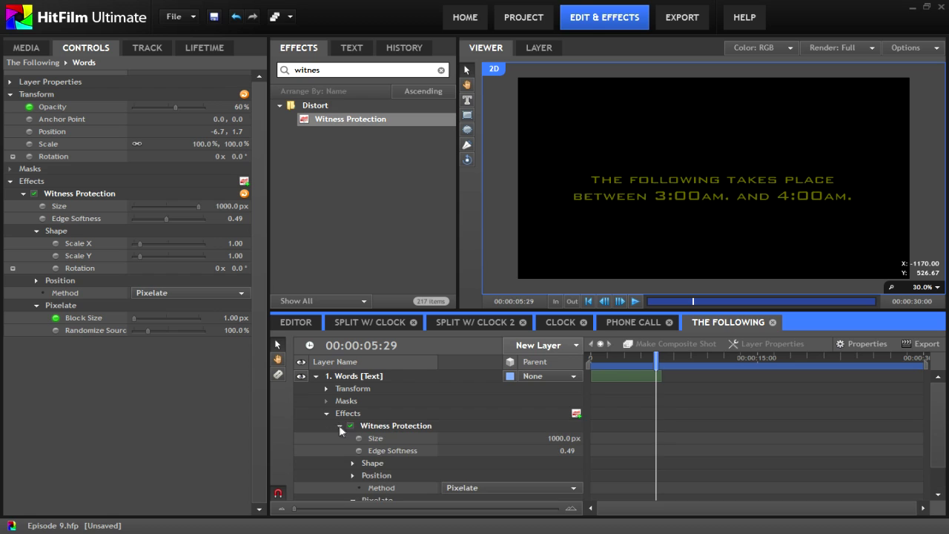
scroll(473, 435, down, 2)
click(591, 482)
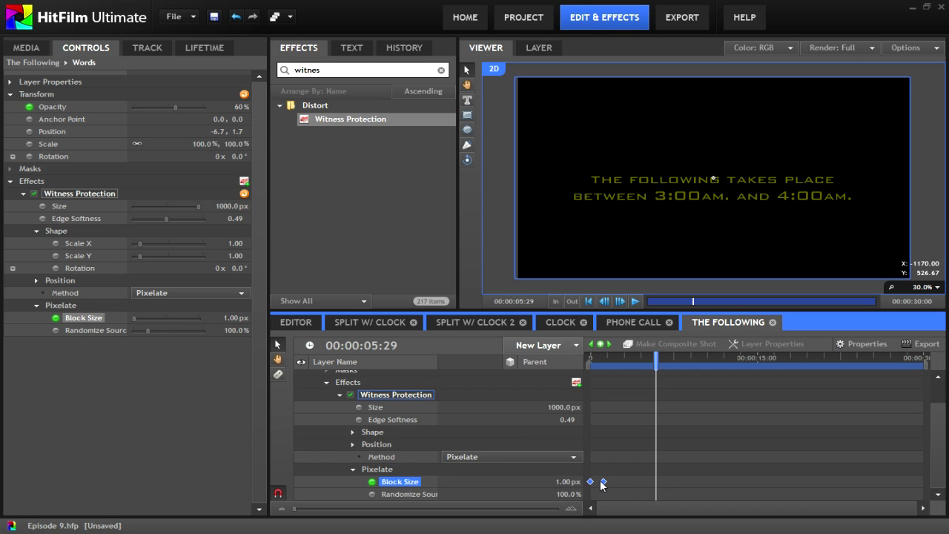
right_click(657, 483)
click(606, 485)
click(605, 482)
ctrl+click(590, 482)
right_click(591, 483)
click(629, 425)
- Paste the Block Size keyframes around 00:00:05:29 and rearrange them so the title pixelates back to 12.88 px at the layer's end
right_click(657, 481)
right_click(657, 481)
click(685, 515)
click(661, 488)
mouse_move(657, 482)
mouse_down()
mouse_move(679, 483)
mouse_move(661, 485)
mouse_up()
click(660, 437)
- Play back the complete title animation from the start
drag(654, 367, 588, 373)
click(635, 301)
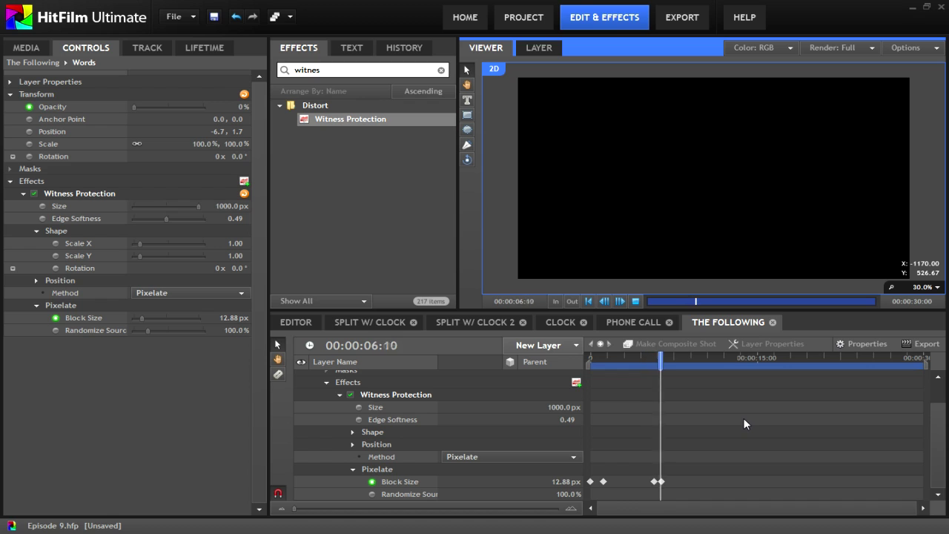
click(635, 304)
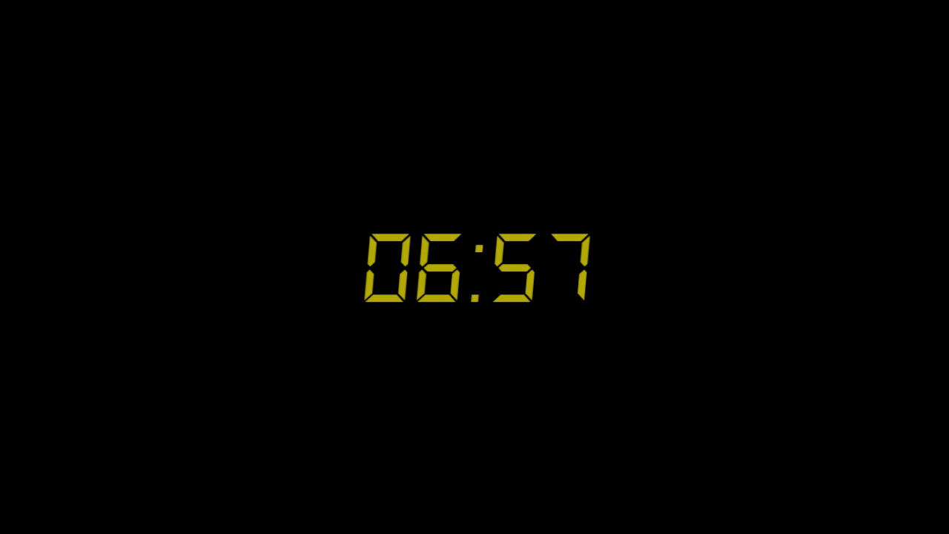